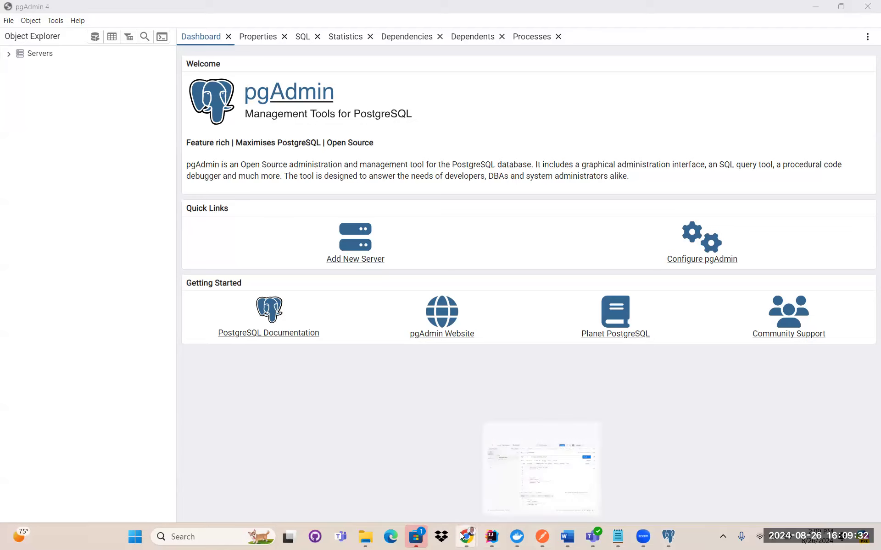
# Review the Azure newpostgresql overview and its pin-to-dashboard panel, selecting the server type text
pyautogui.moveTo(466, 537)
pyautogui.click(522, 449)
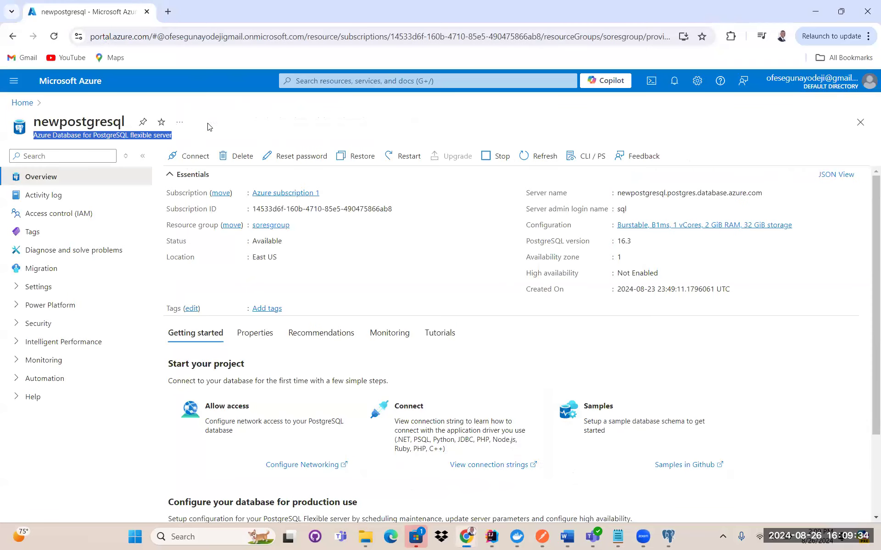
pyautogui.click(142, 121)
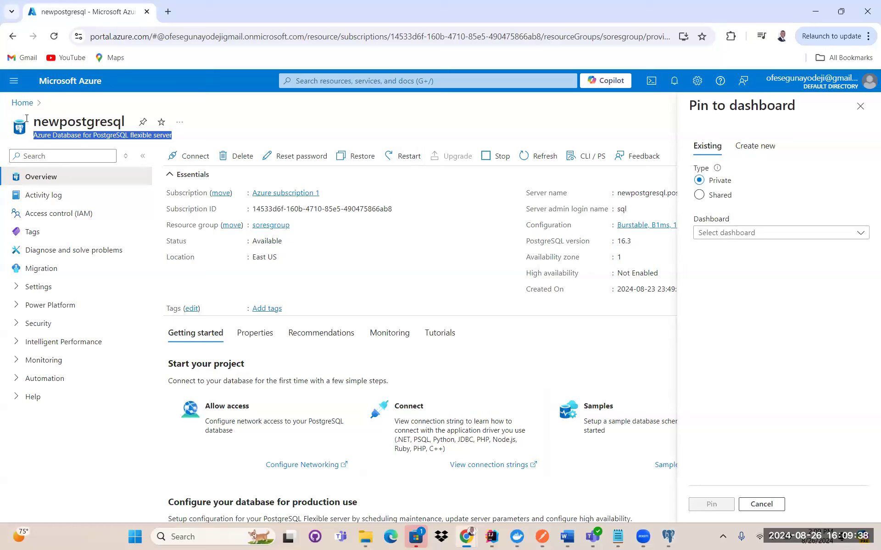
pyautogui.moveTo(33, 137); pyautogui.dragTo(177, 132)
pyautogui.click(677, 539)
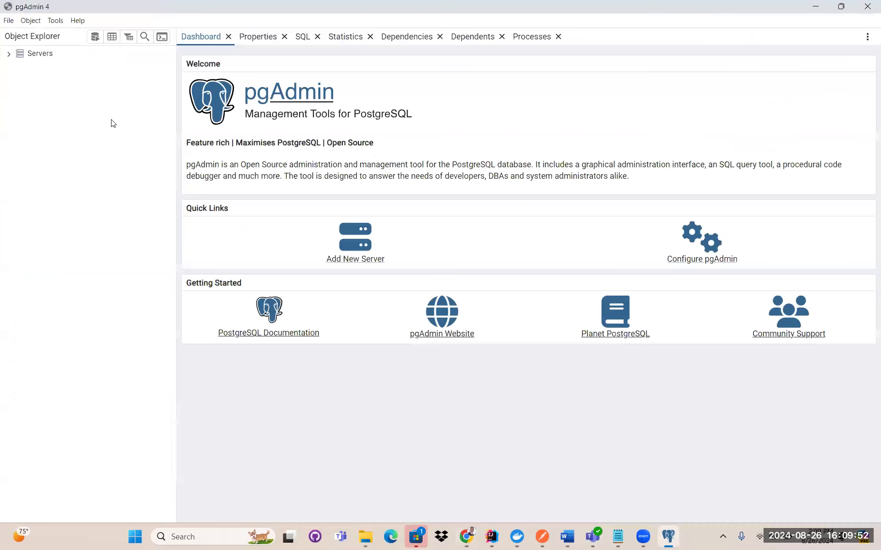
# Start registering a new server under Servers, then return to the Azure overview page
pyautogui.rightClick(39, 56)
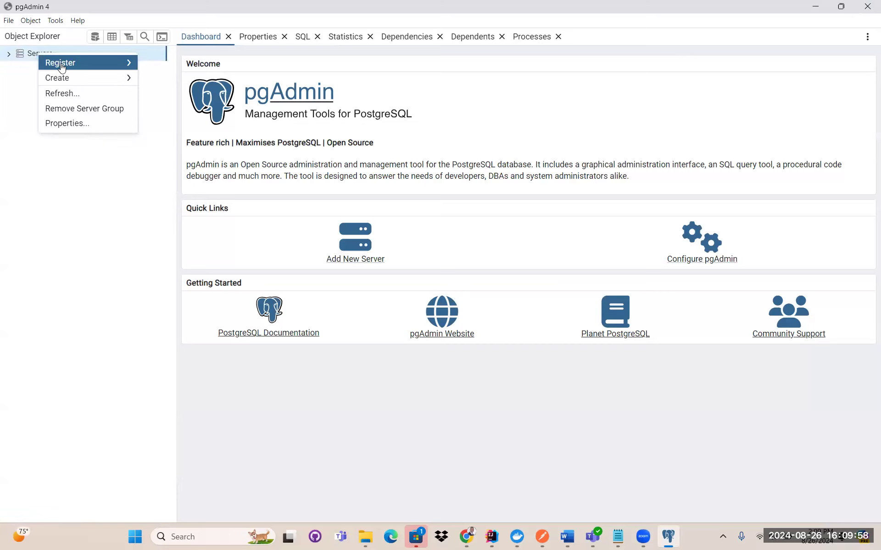
pyautogui.moveTo(90, 65)
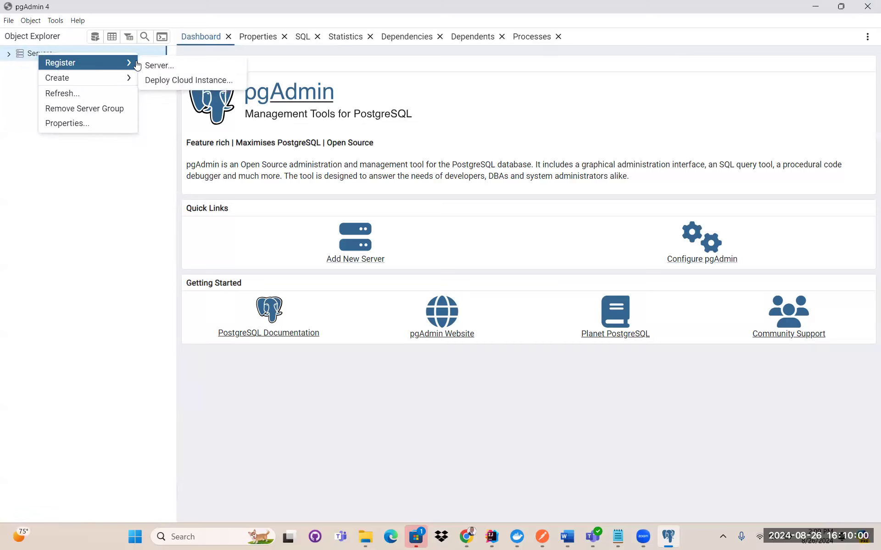
pyautogui.click(186, 67)
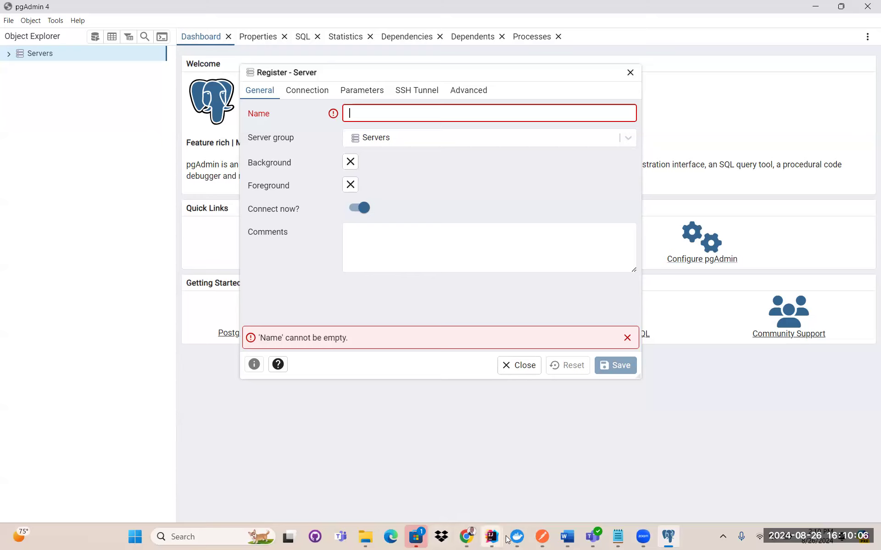
pyautogui.moveTo(651, 532)
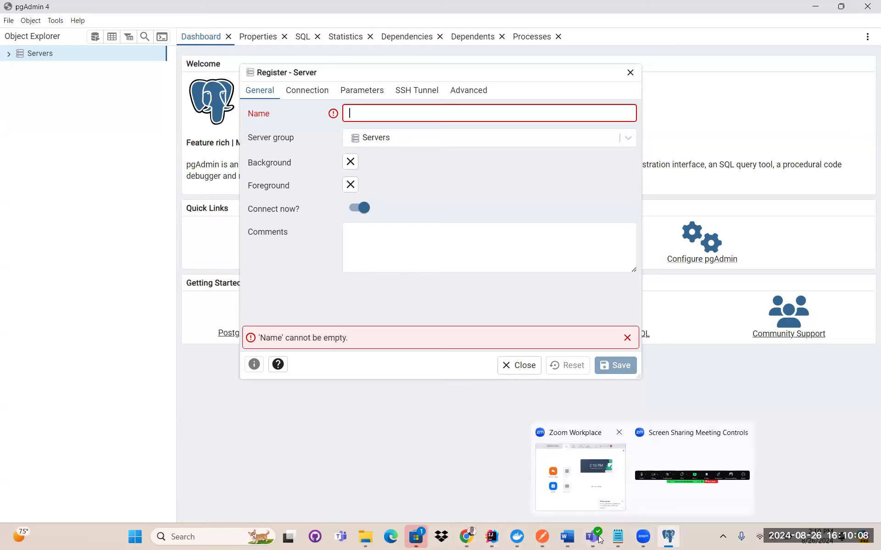
pyautogui.moveTo(471, 533)
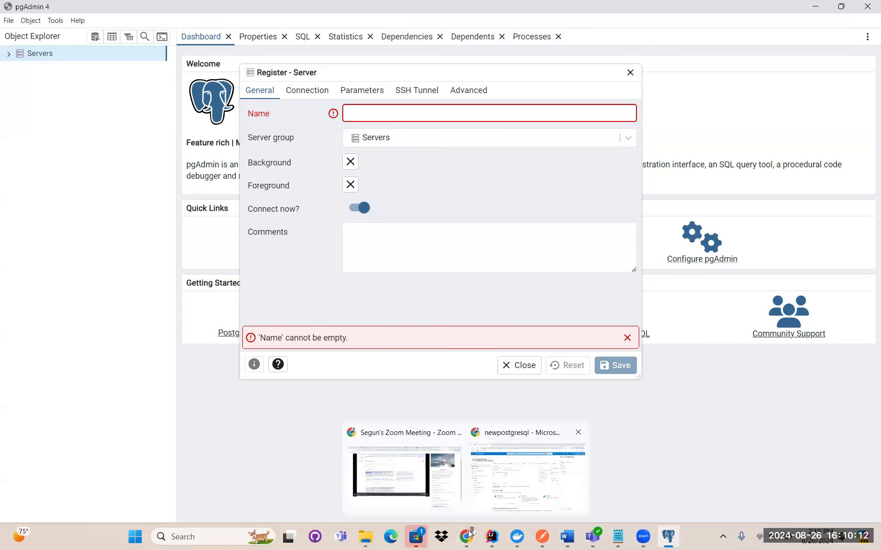
pyautogui.click(527, 477)
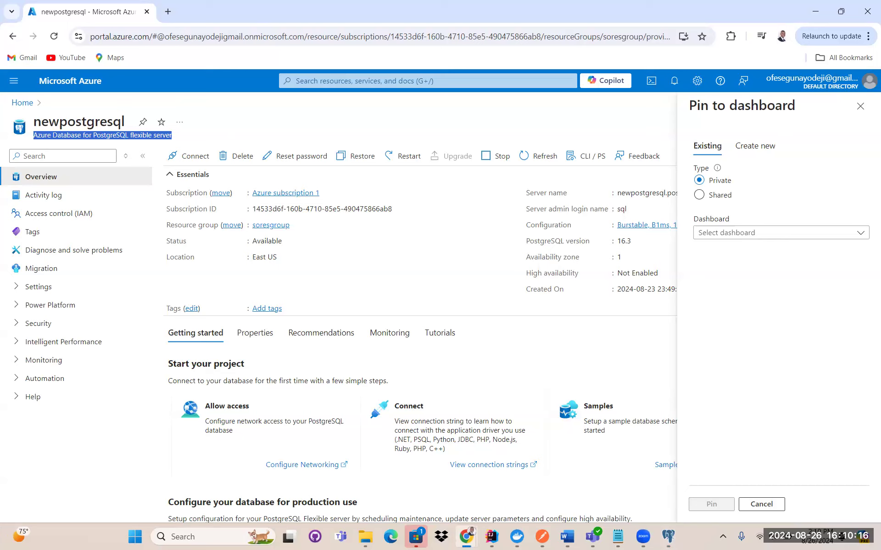
# Close the pin panel and copy the host name newpostgresql.postgres.database.azure.com into pgAdmin's registration
pyautogui.click(860, 106)
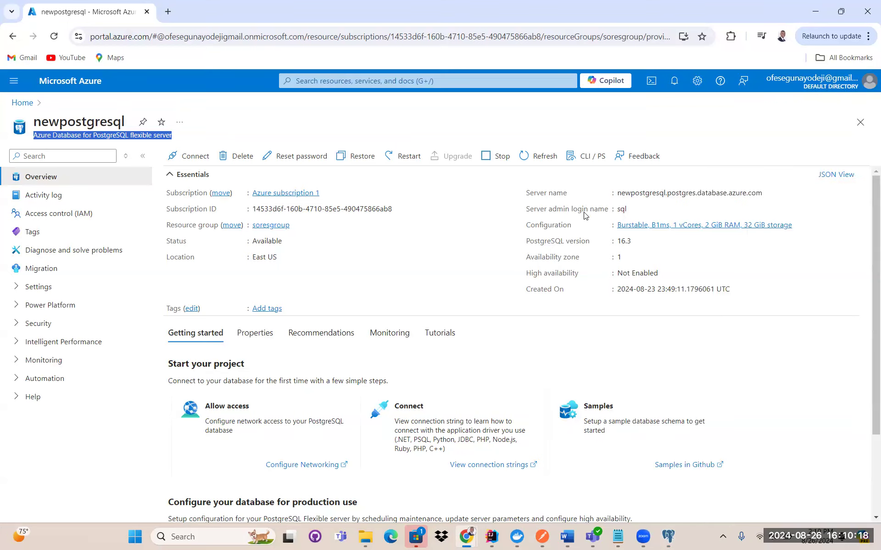
pyautogui.moveTo(526, 193); pyautogui.dragTo(769, 194)
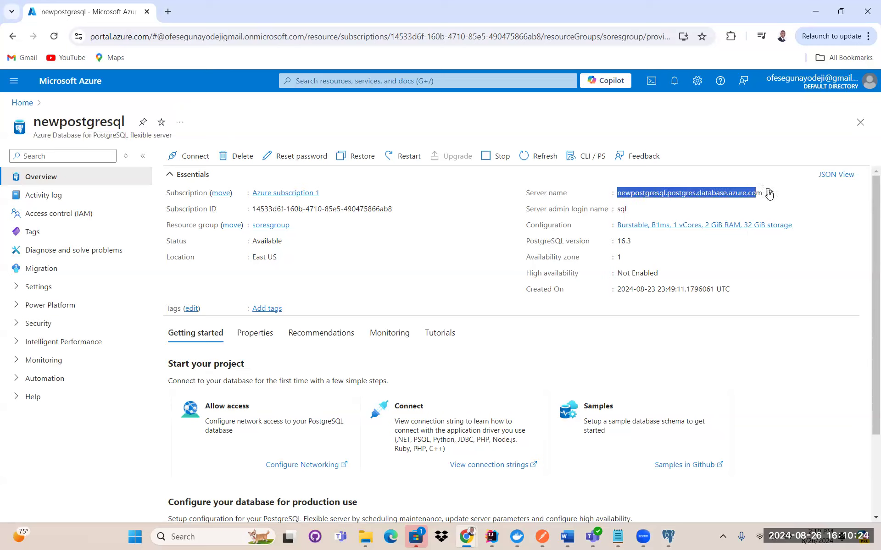
pyautogui.click(769, 194)
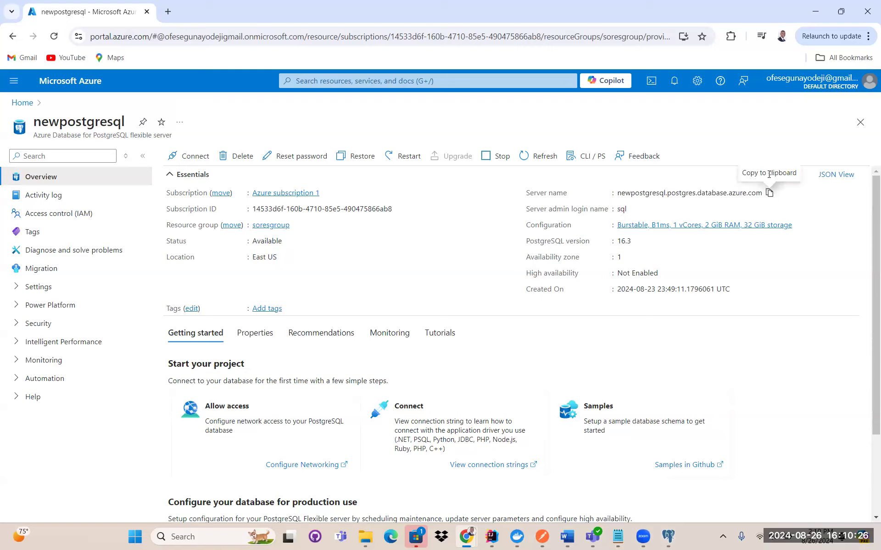
pyautogui.click(668, 539)
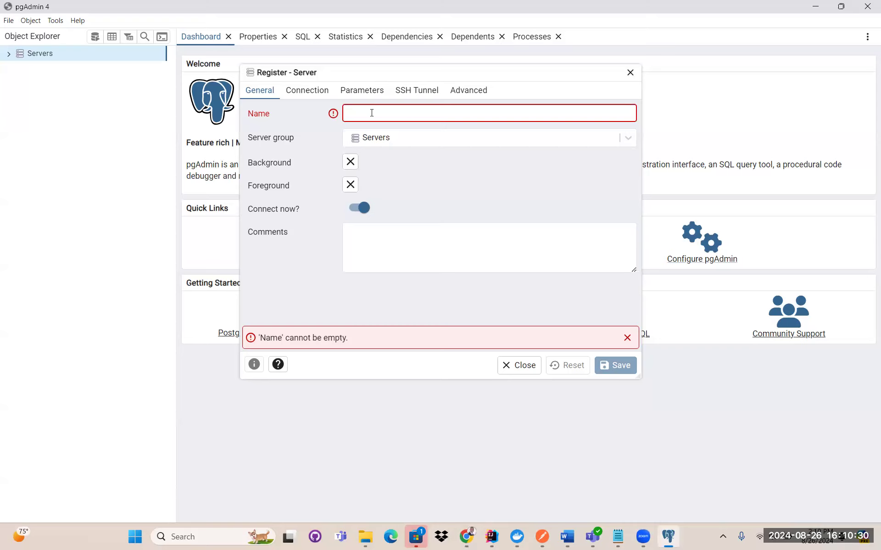
# Paste the Azure host name as both the server Name and the Connection host address
pyautogui.rightClick(372, 113)
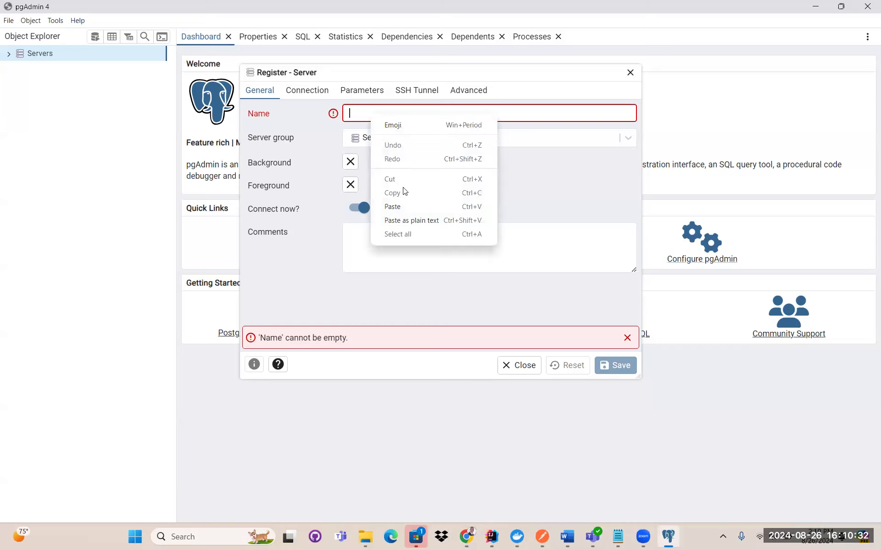
pyautogui.click(403, 208)
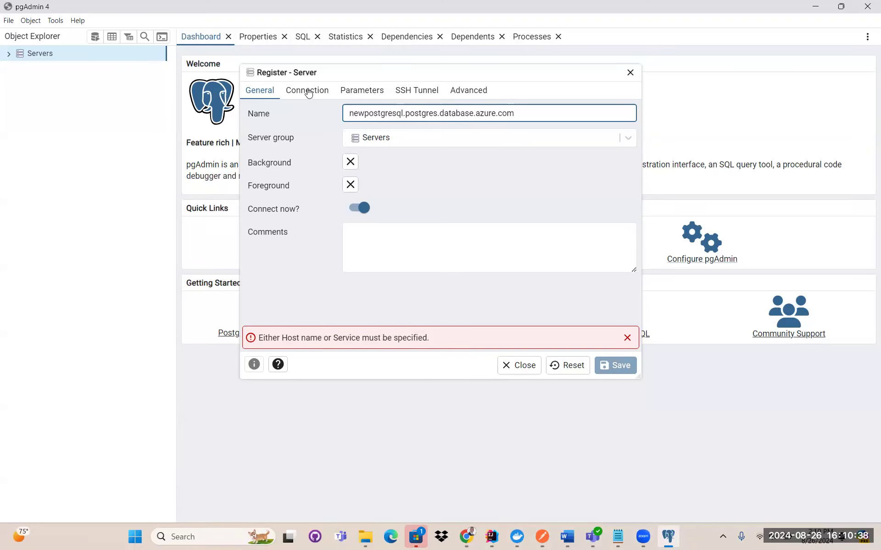
pyautogui.click(308, 93)
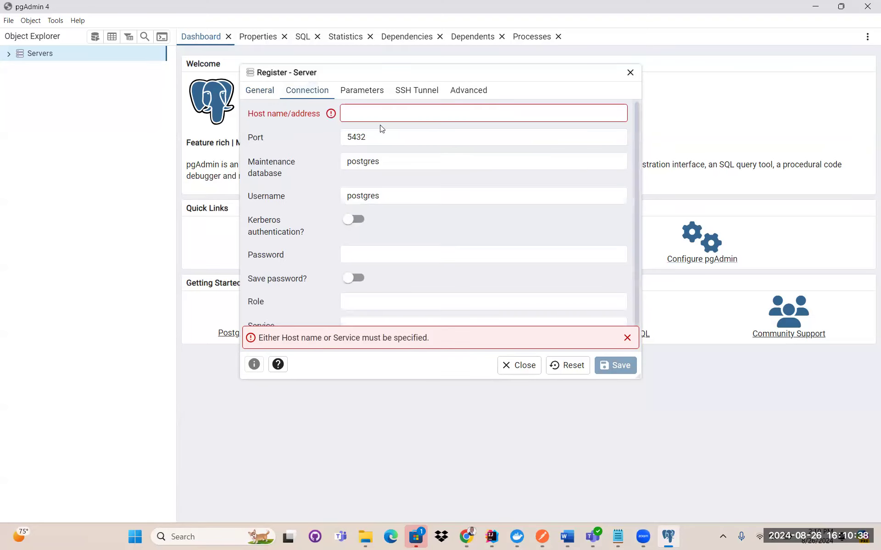
pyautogui.rightClick(360, 112)
pyautogui.click(382, 205)
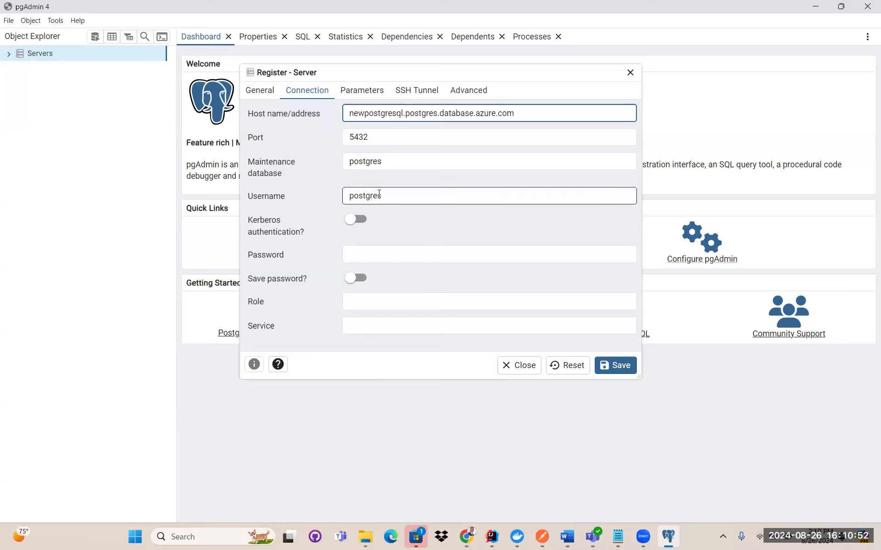
# Replace the default postgres username with sql and enter the account password
pyautogui.moveTo(382, 194); pyautogui.dragTo(341, 199)
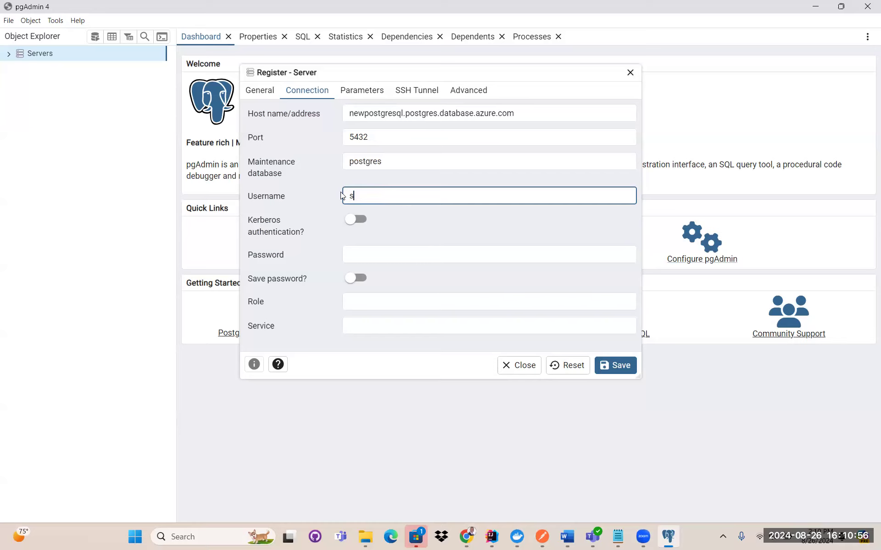
pyautogui.click(375, 259)
pyautogui.write('••')
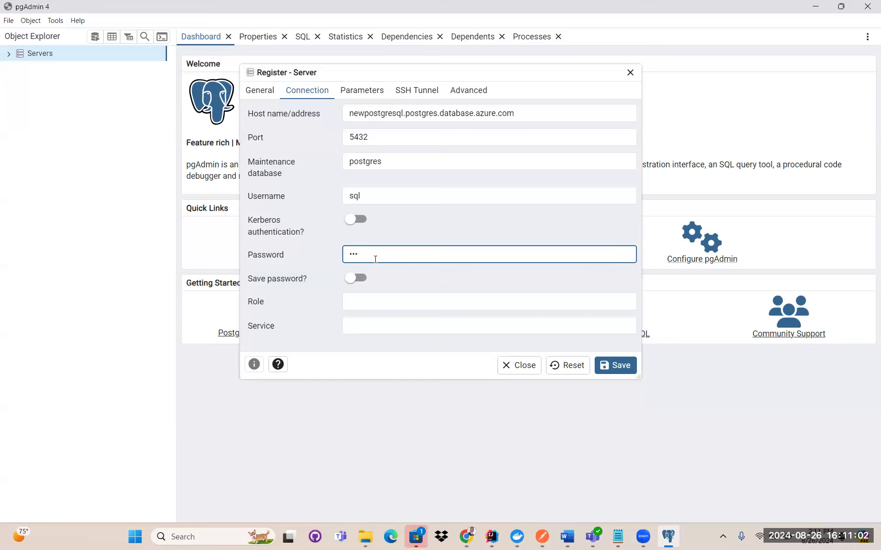
pyautogui.write('••••••••')
# Save the newpostgresql registration and expand it to show Databases, Login/Group Roles and Tablespaces
pyautogui.click(616, 369)
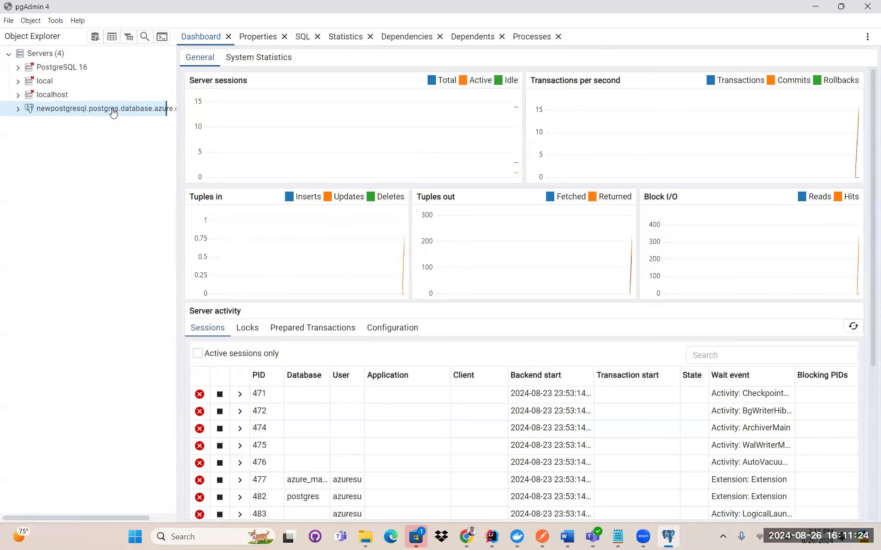
pyautogui.click(18, 109)
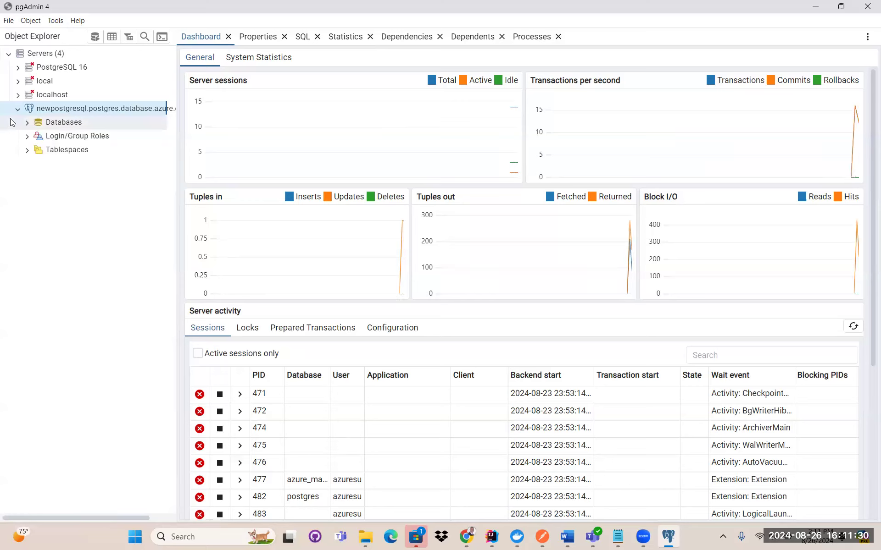
pyautogui.rightClick(56, 123)
pyautogui.moveTo(138, 132)
pyautogui.click(184, 132)
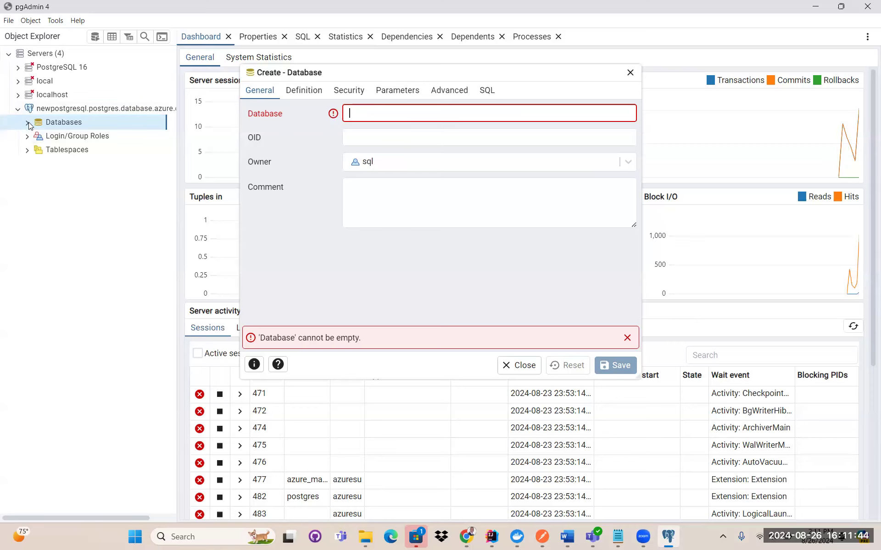
pyautogui.click(631, 74)
pyautogui.click(27, 123)
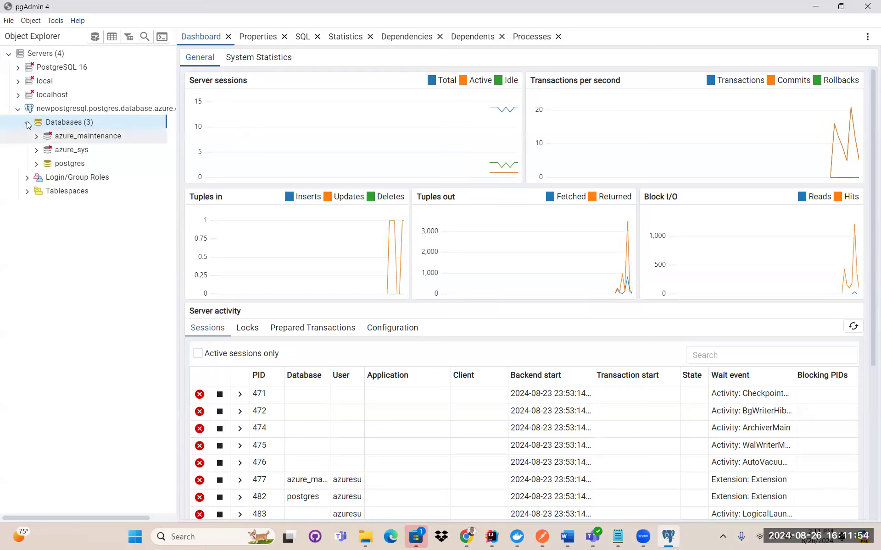
pyautogui.doubleClick(68, 124)
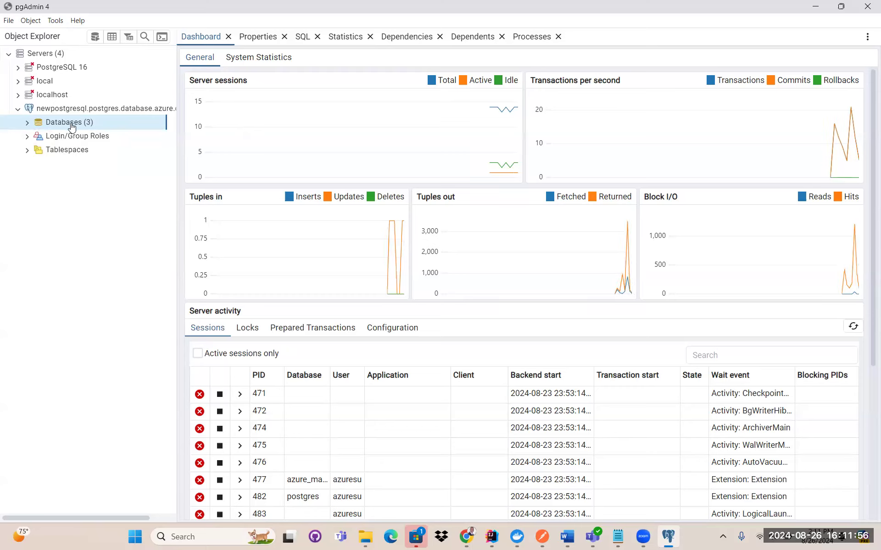
# Create database dbtest on the Azure server, reviewing its settings and SQL preview before saving
pyautogui.rightClick(75, 126)
pyautogui.moveTo(105, 134)
pyautogui.click(207, 134)
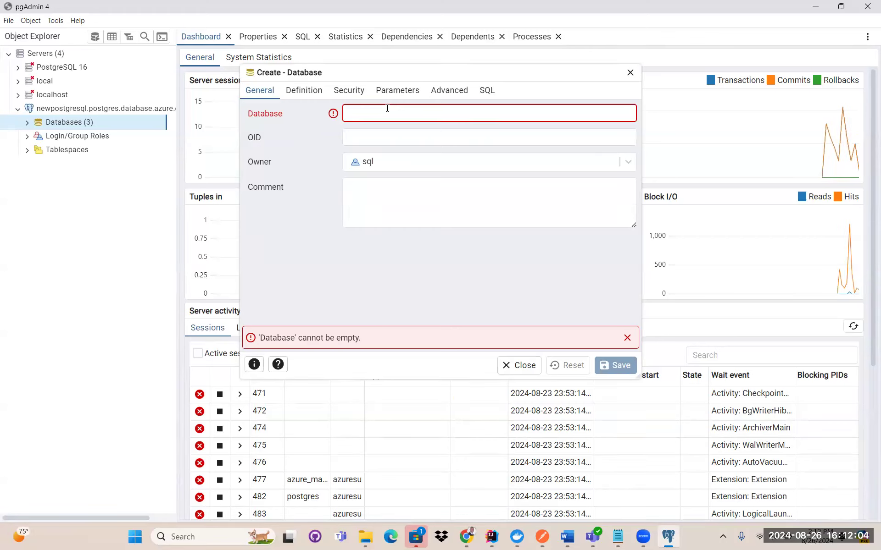
pyautogui.write('dbtest')
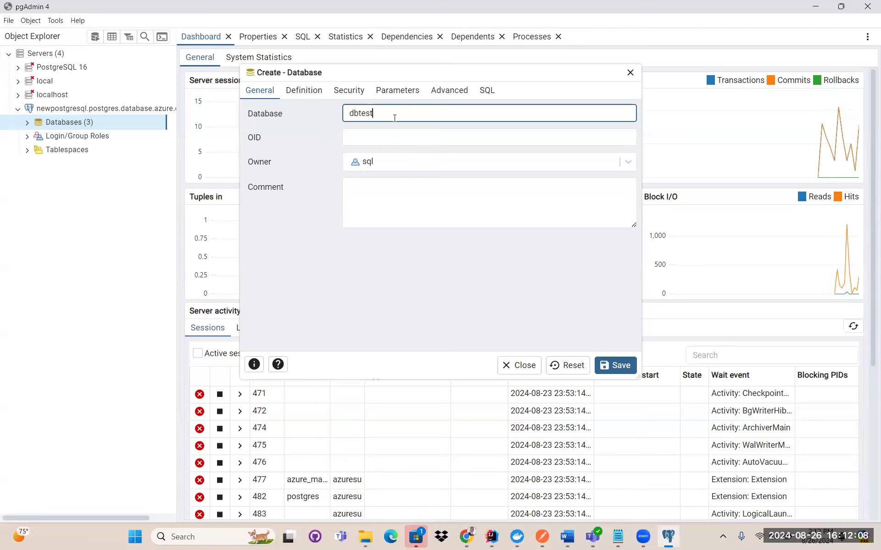
pyautogui.click(305, 91)
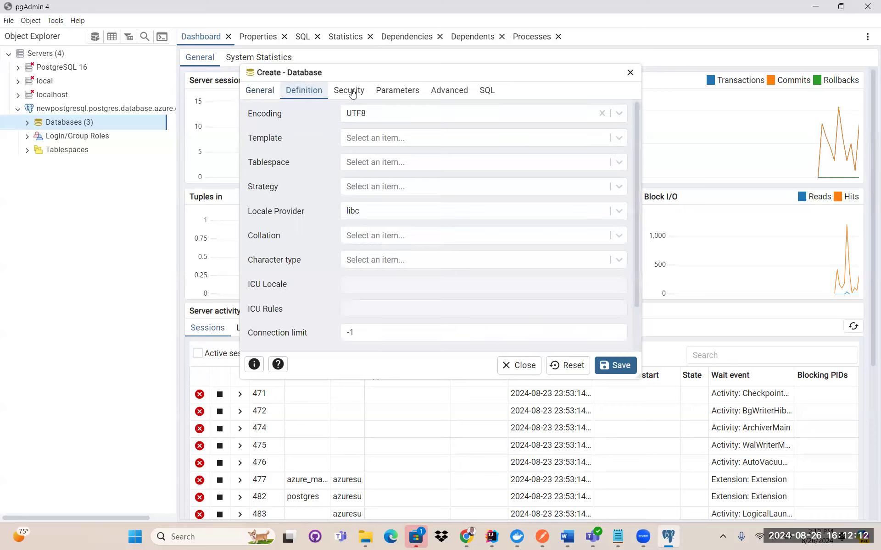
pyautogui.click(350, 90)
pyautogui.click(398, 90)
pyautogui.click(449, 90)
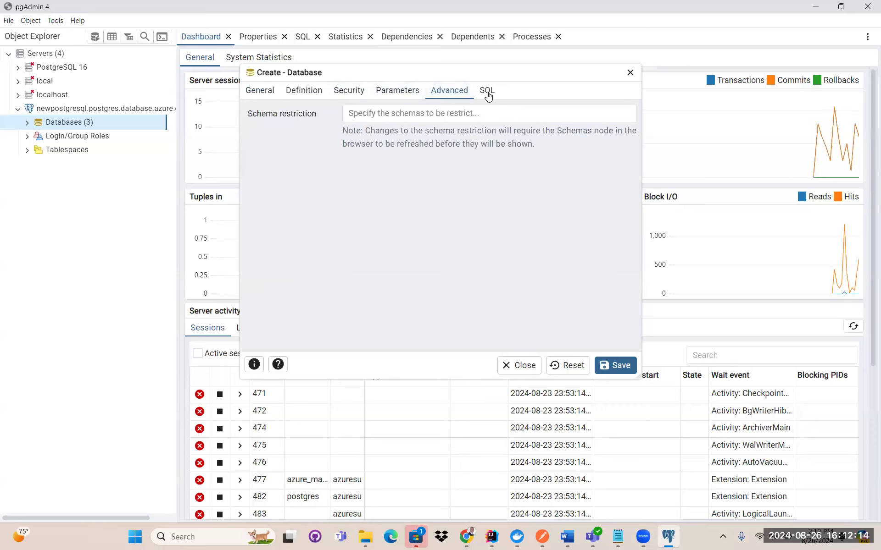
pyautogui.click(487, 91)
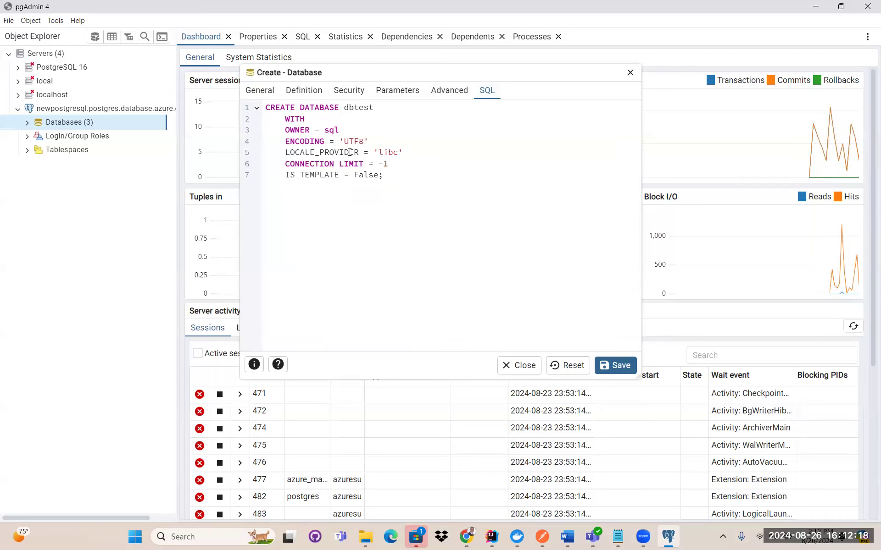
pyautogui.click(260, 90)
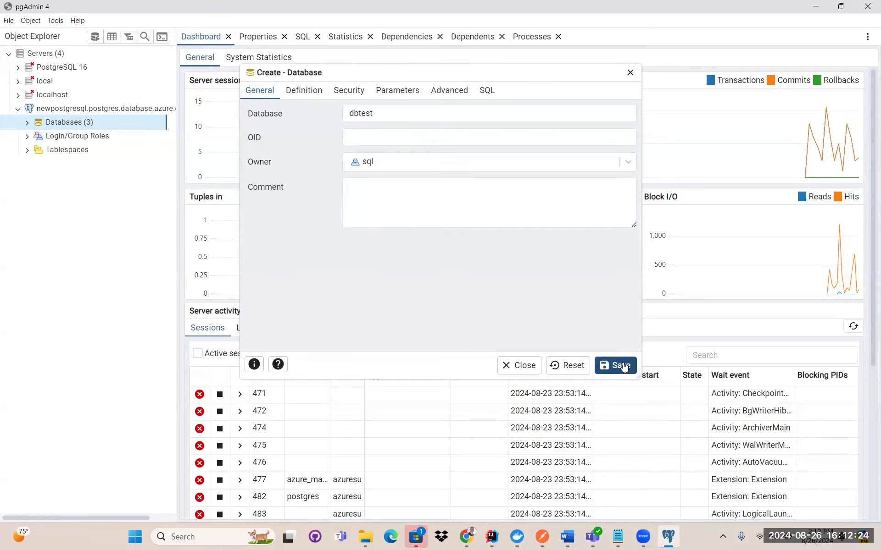
pyautogui.click(623, 368)
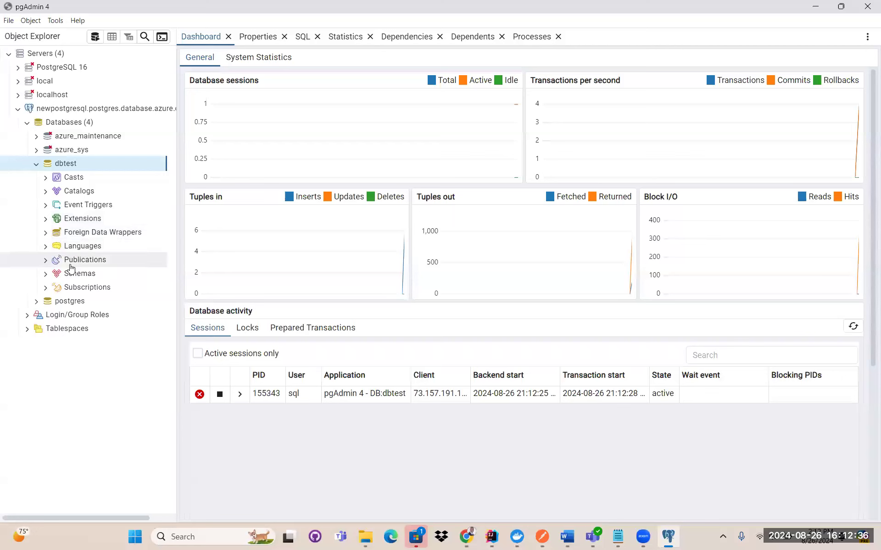
# Expand dbtest's Schemas to reveal the public schema, then select the Schemas node
pyautogui.click(47, 275)
pyautogui.scroll(-2, 91, 275)
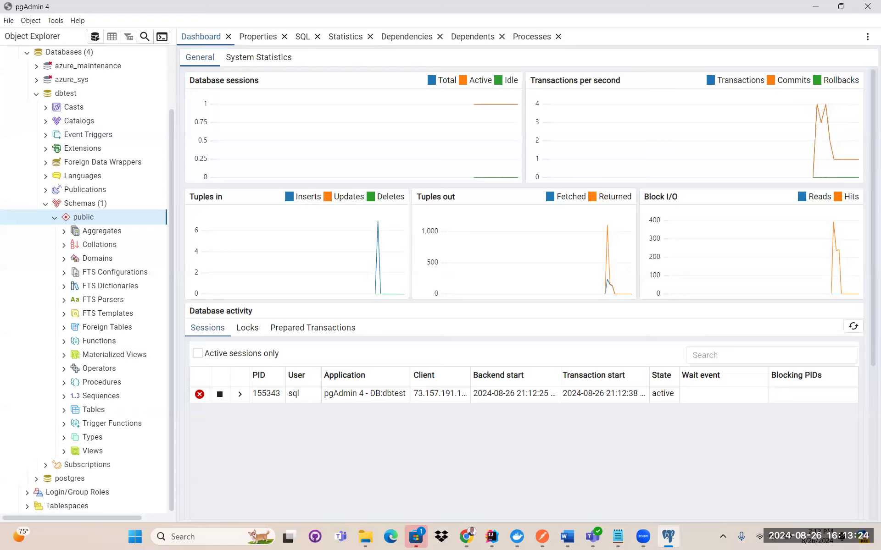
pyautogui.click(75, 207)
# Create schema apptest in dbtest with owner sql and save it
pyautogui.rightClick(83, 207)
pyautogui.moveTo(168, 219)
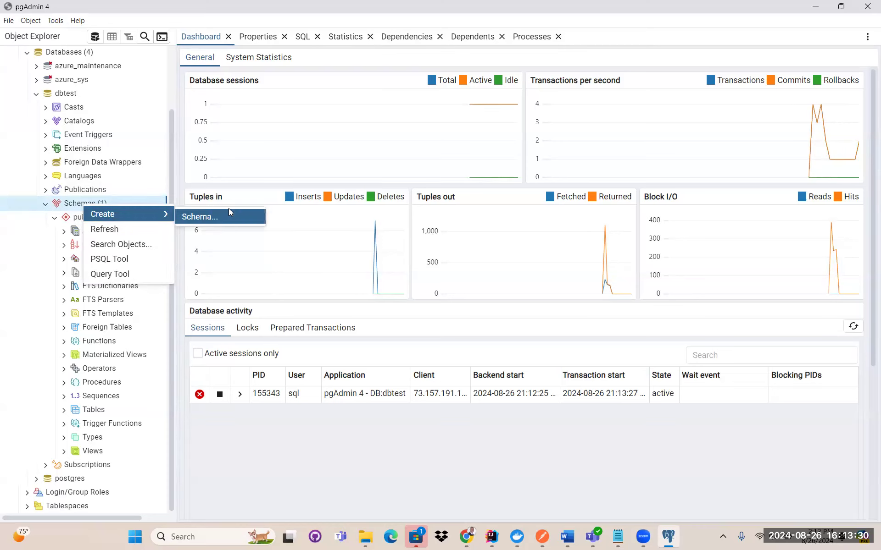
pyautogui.click(220, 216)
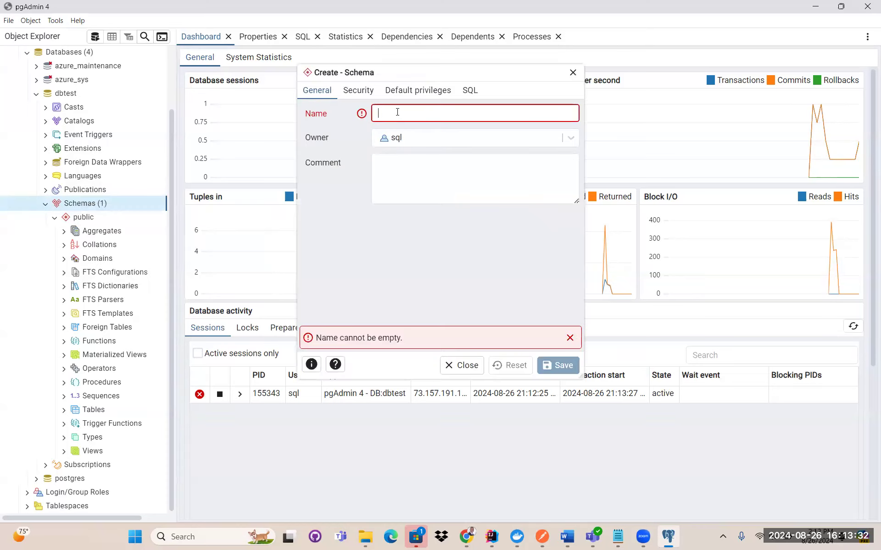
pyautogui.write('app')
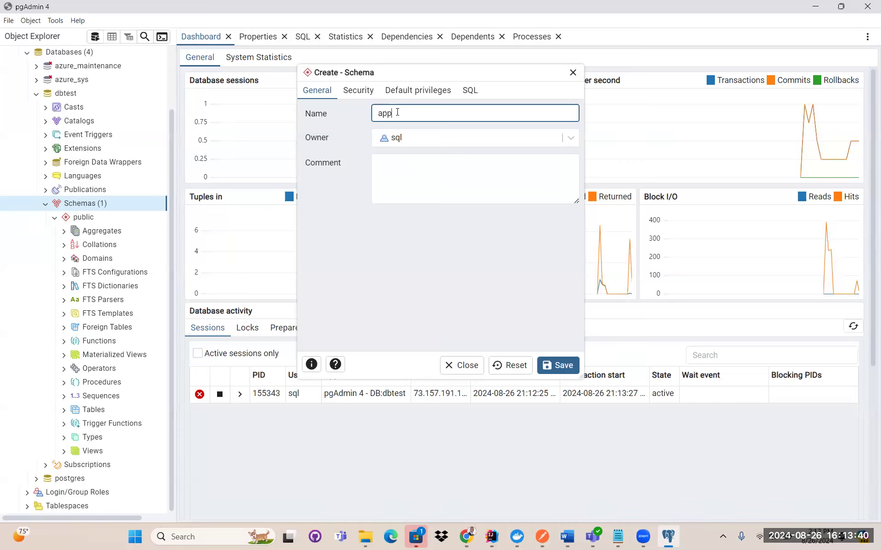
pyautogui.write('test')
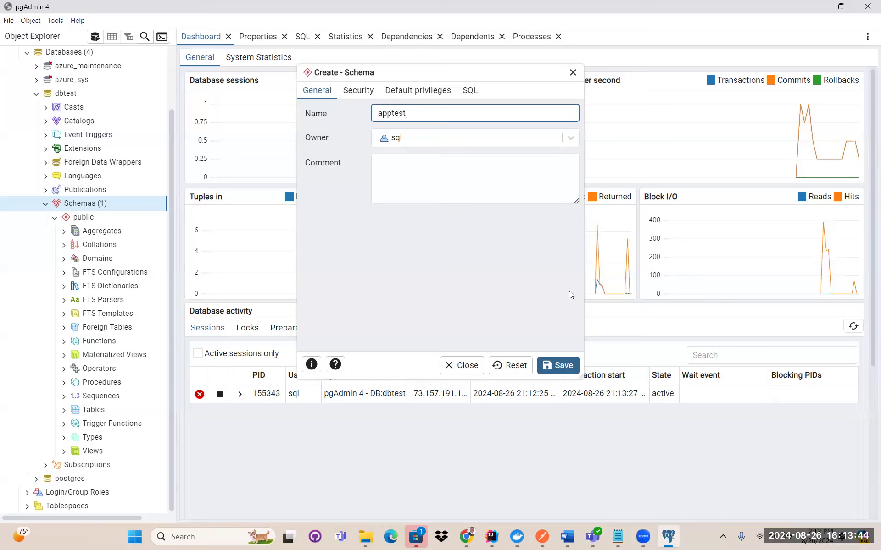
pyautogui.click(564, 366)
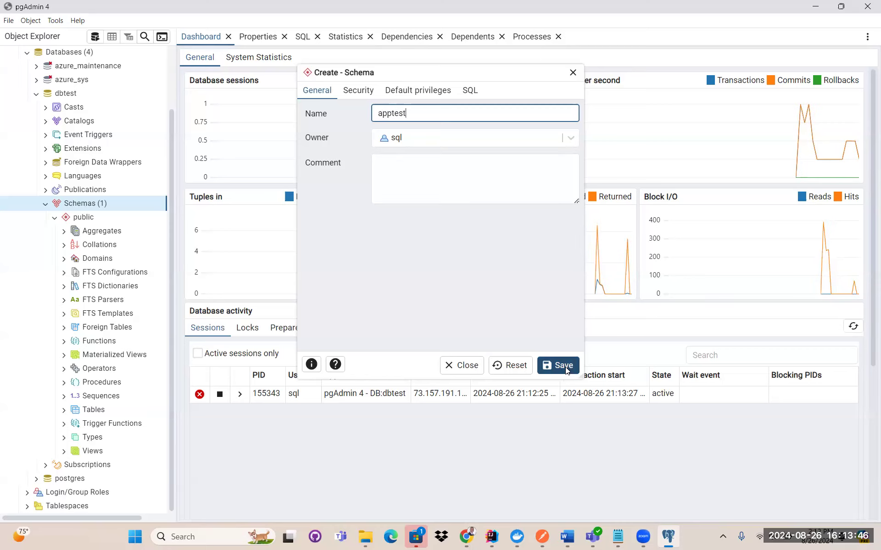